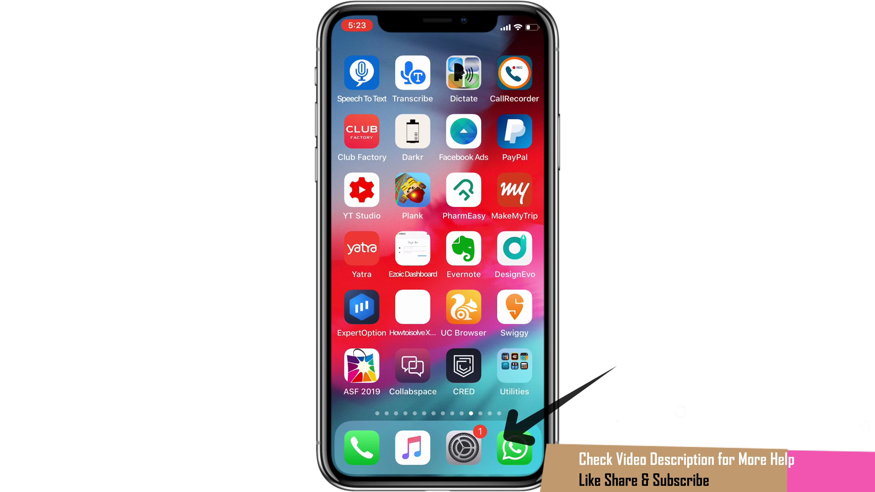
# Go to Settings > General > iPhone Storage to see each app's space usage
pyautogui.click(464, 448)
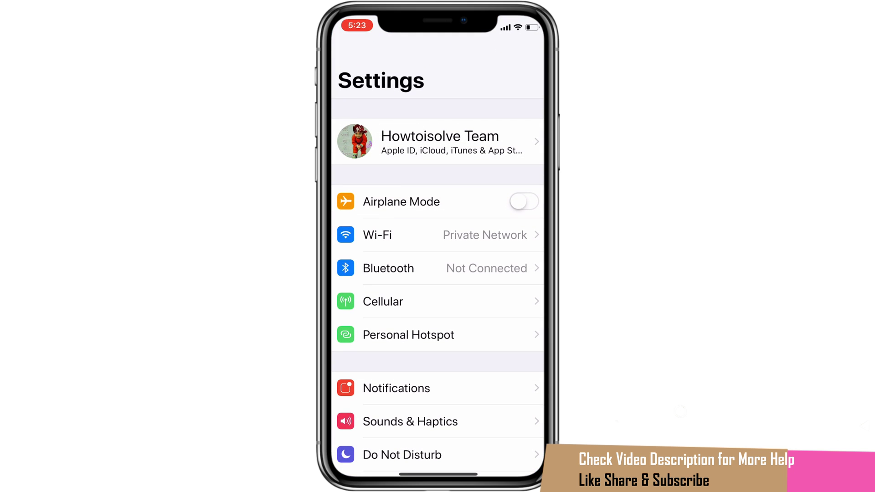
pyautogui.scroll(-4, 438, 274)
pyautogui.scroll(-3, 439, 274)
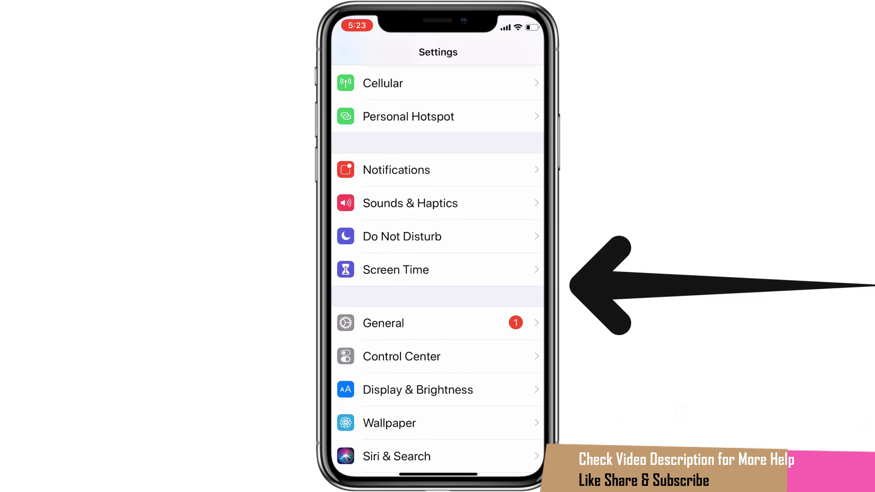
pyautogui.click(437, 278)
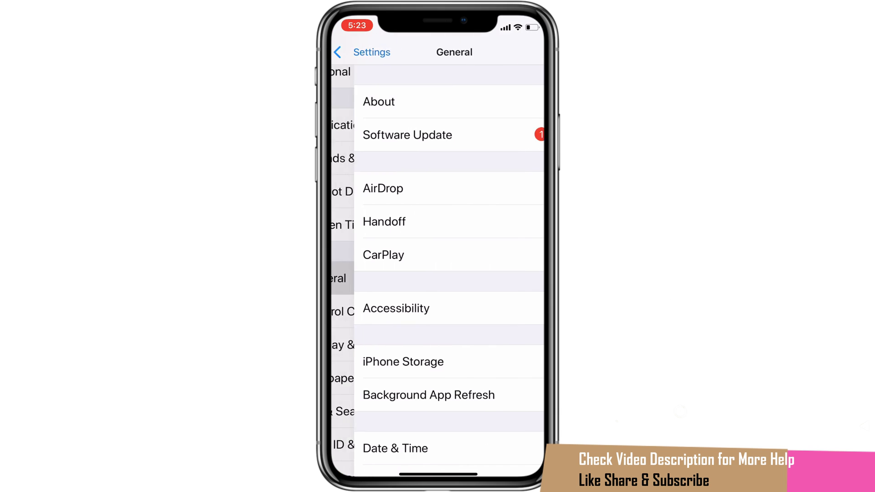
pyautogui.scroll(-2, 437, 274)
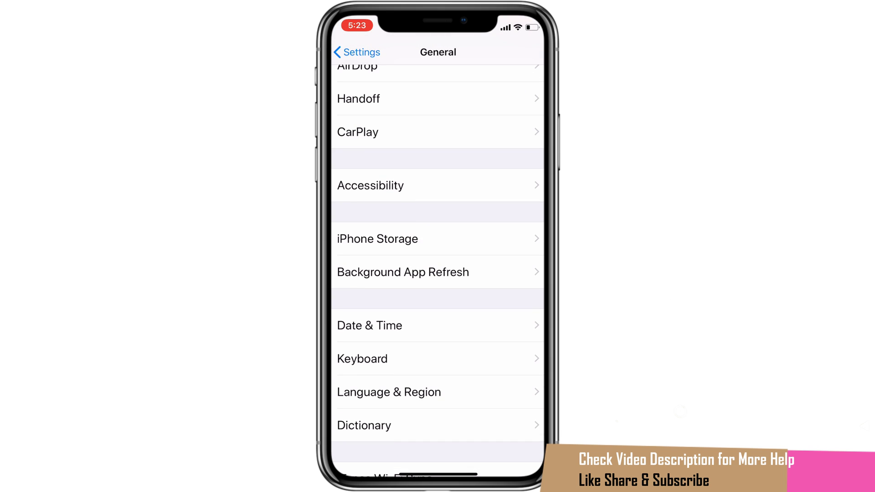
pyautogui.click(438, 238)
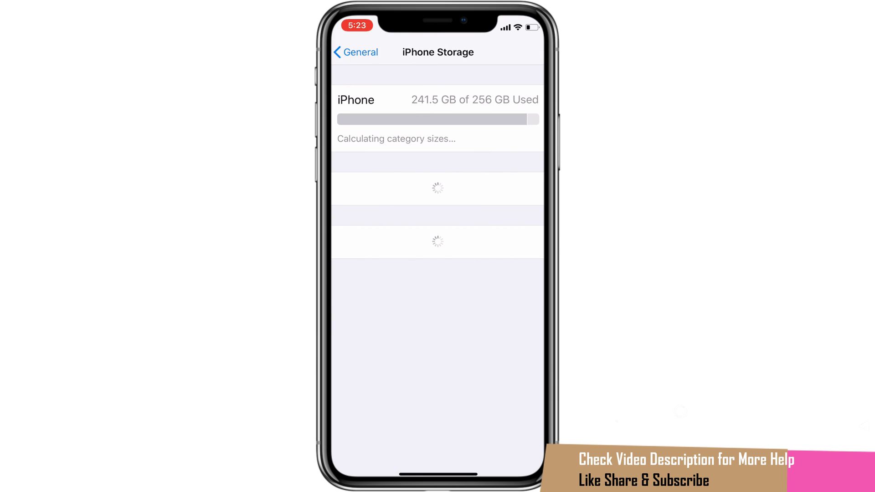
pyautogui.scroll(-2, 437, 268)
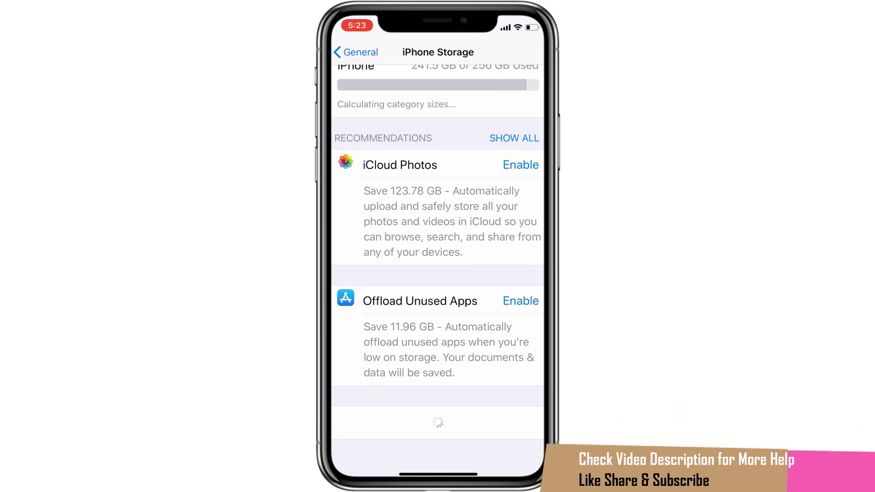
pyautogui.scroll(2, 438, 268)
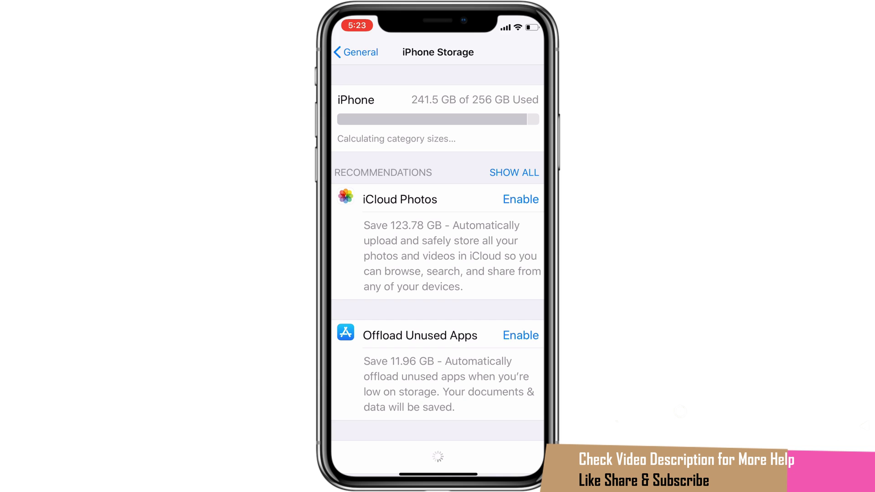
pyautogui.scroll(-5, 437, 268)
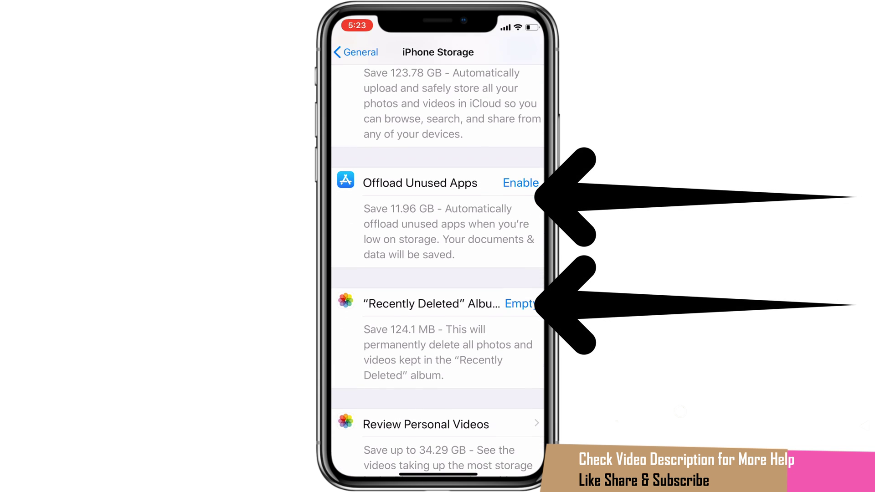
pyautogui.scroll(-5, 439, 269)
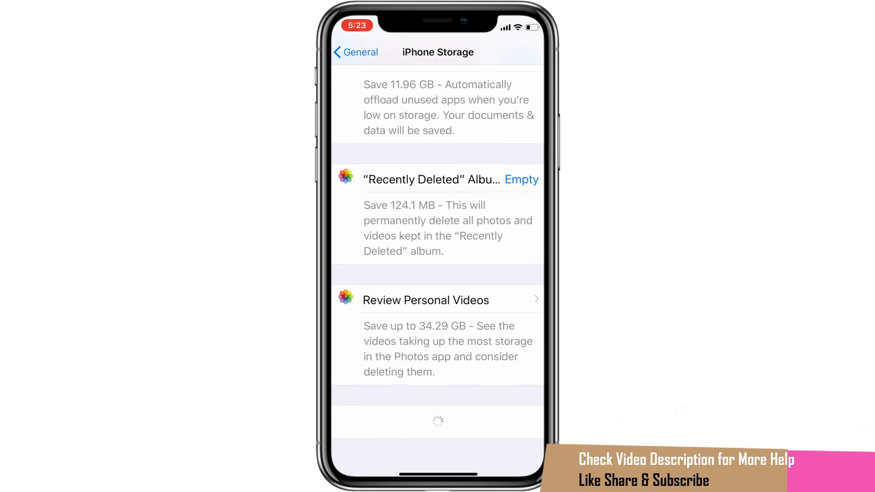
pyautogui.scroll(-3, 438, 271)
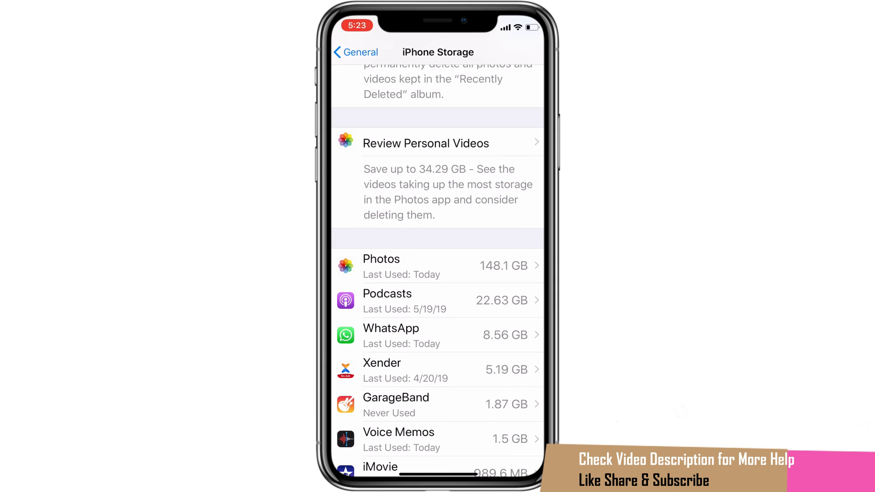
# Delete the 3.42 GB Apr 18, 2018 personal video from this iPhone
pyautogui.click(438, 266)
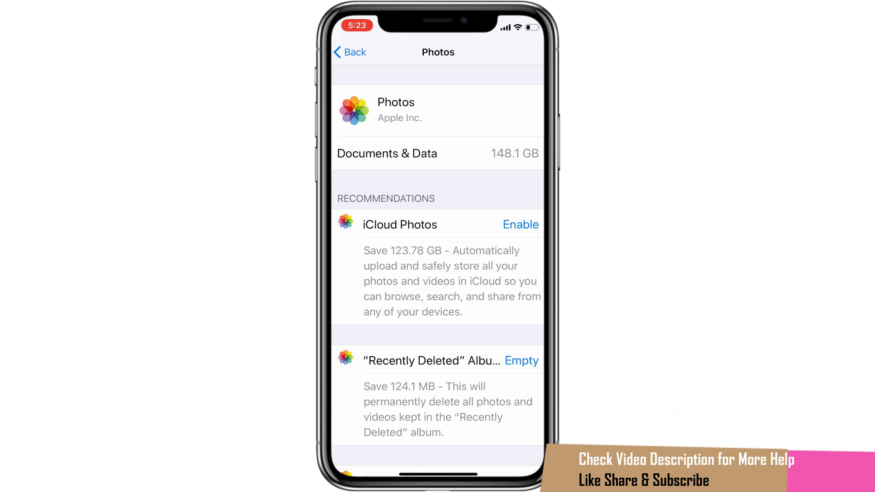
pyautogui.scroll(-4, 438, 270)
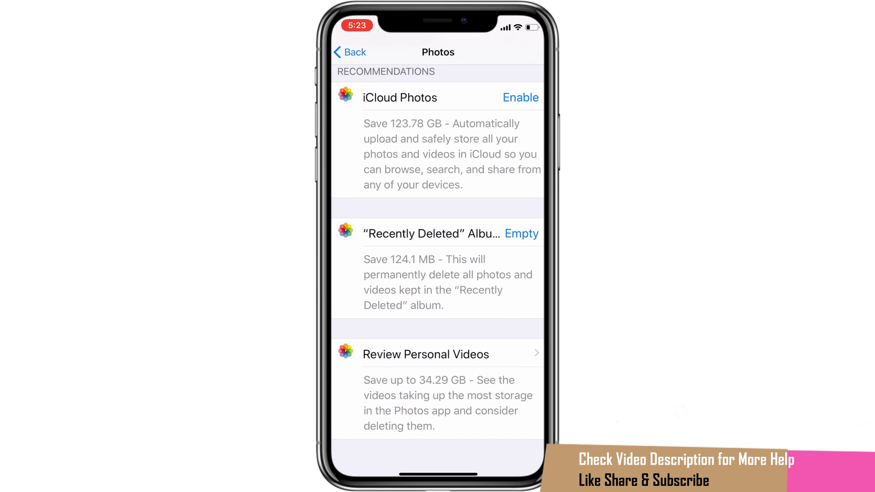
pyautogui.click(427, 355)
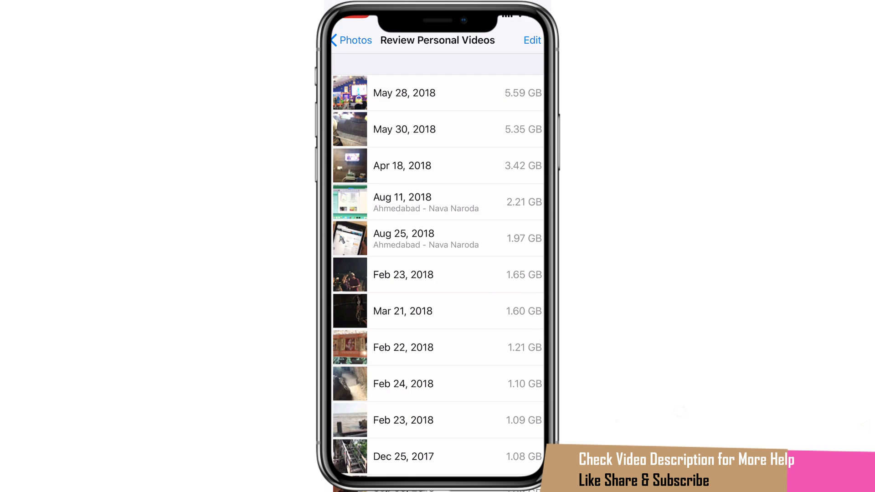
pyautogui.moveTo(492, 172); pyautogui.dragTo(410, 171)
pyautogui.click(525, 166)
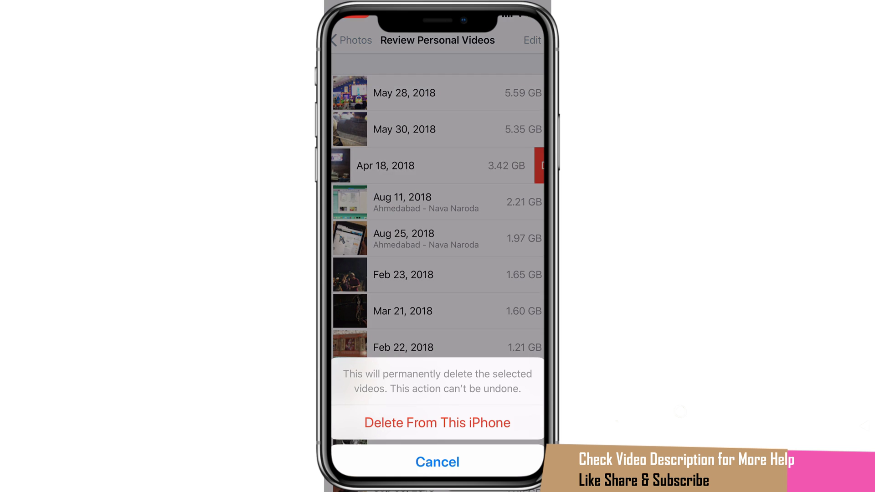
pyautogui.click(439, 415)
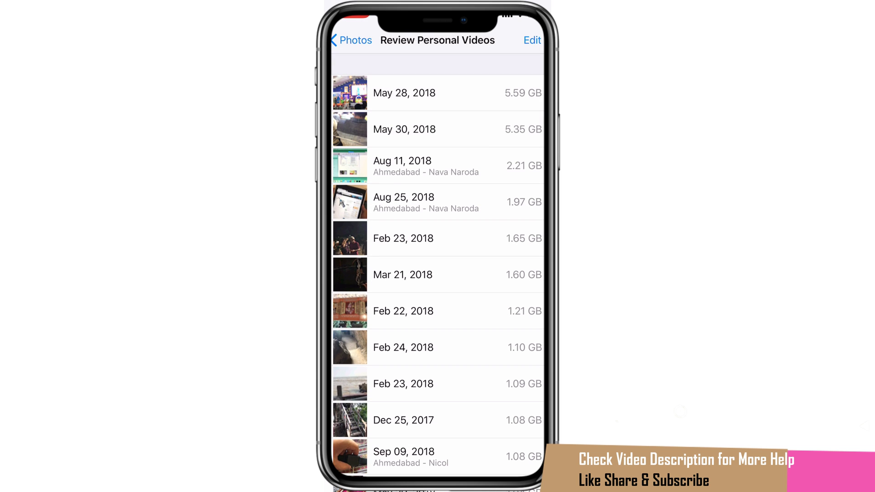
# Put GarageBand's four song files into edit mode for removal
pyautogui.click(352, 39)
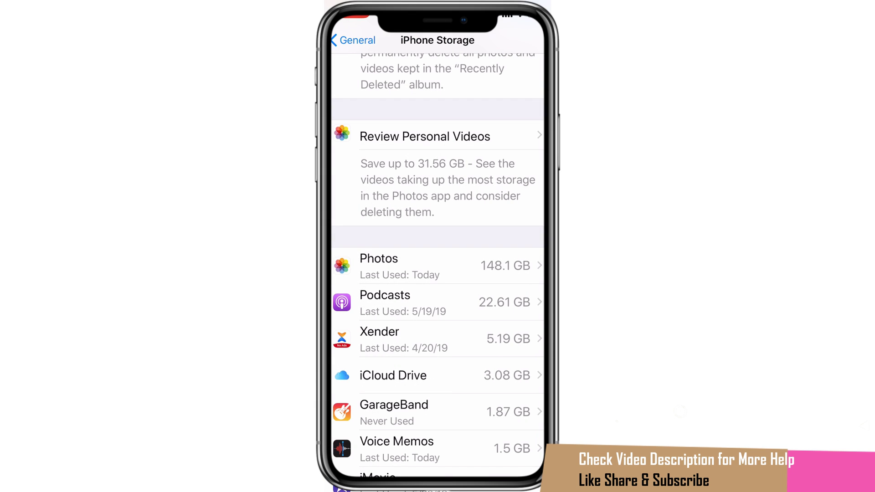
pyautogui.click(394, 411)
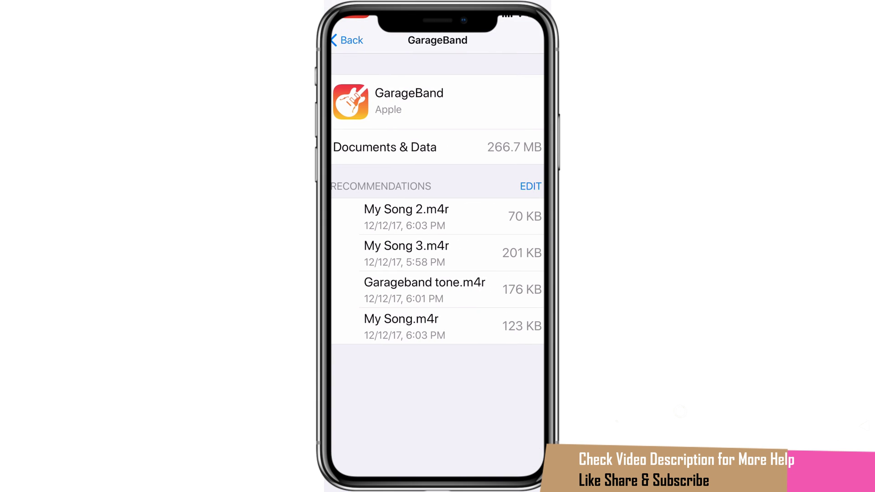
pyautogui.click(531, 186)
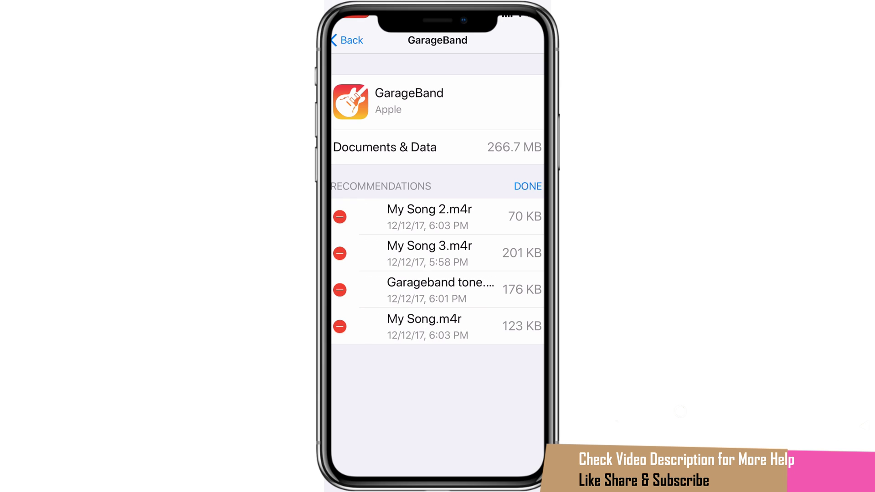